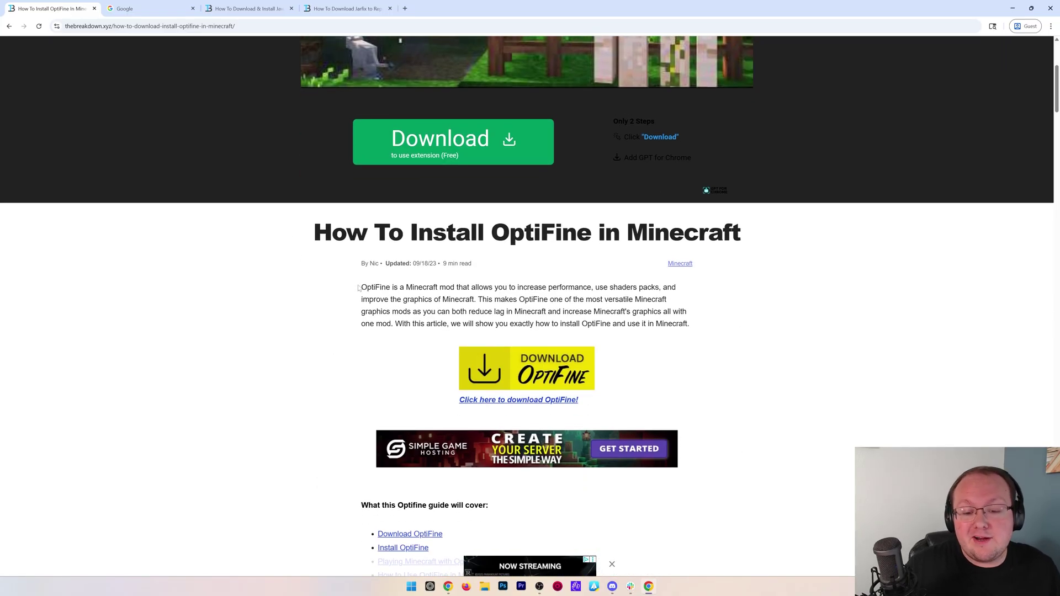
- Search Google for "optifine download" and open the OptiFine downloads page
{"action": "left_click", "coordinate": [463, 297]}
{"action": "left_click", "coordinate": [232, 9]}
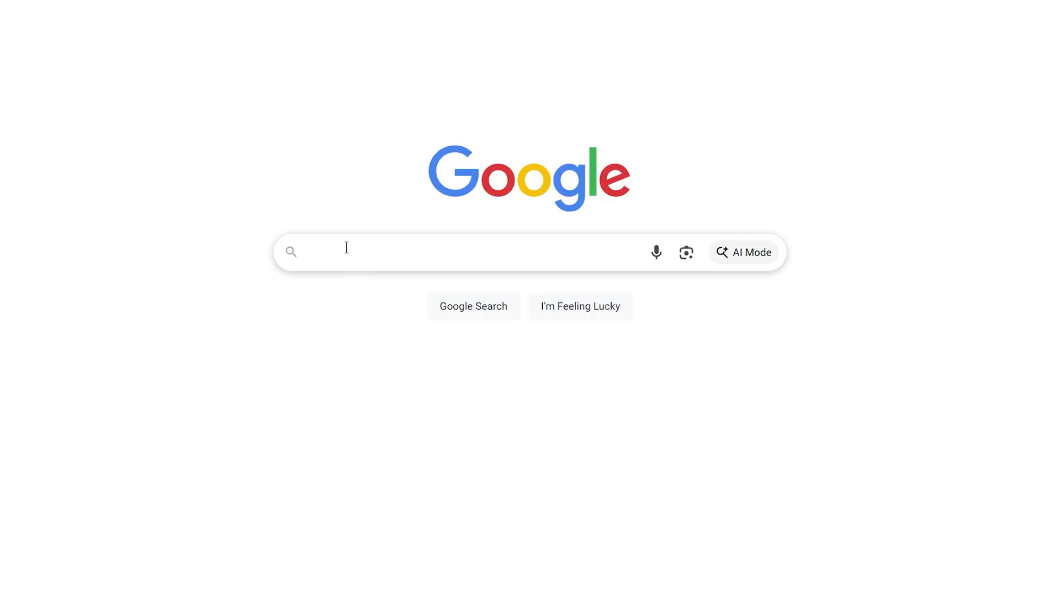
{"action": "type", "text": "optifine download"}
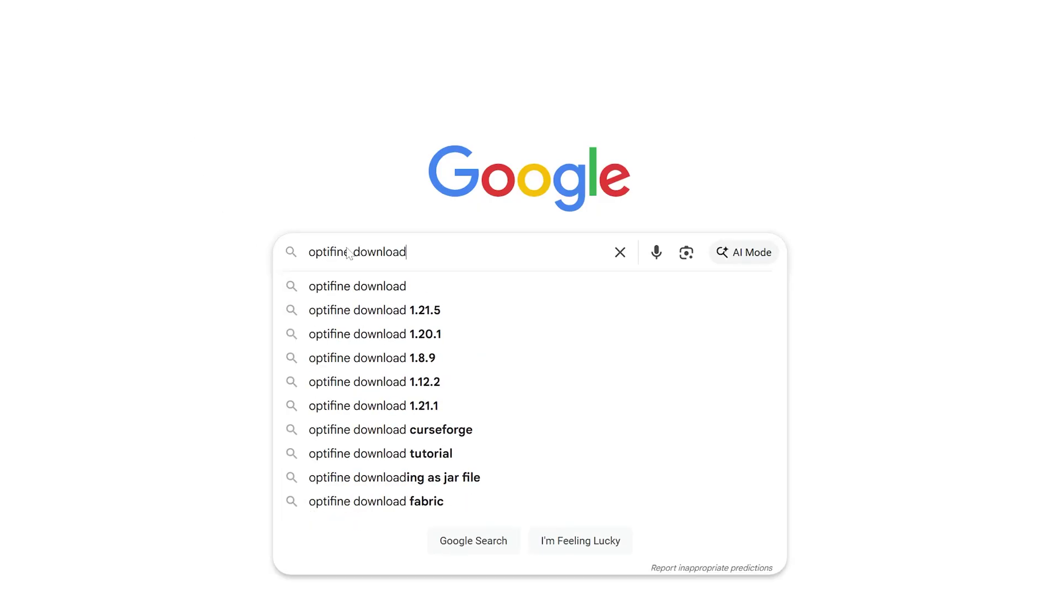
{"action": "key", "text": "Return"}
{"action": "left_click", "coordinate": [216, 171]}
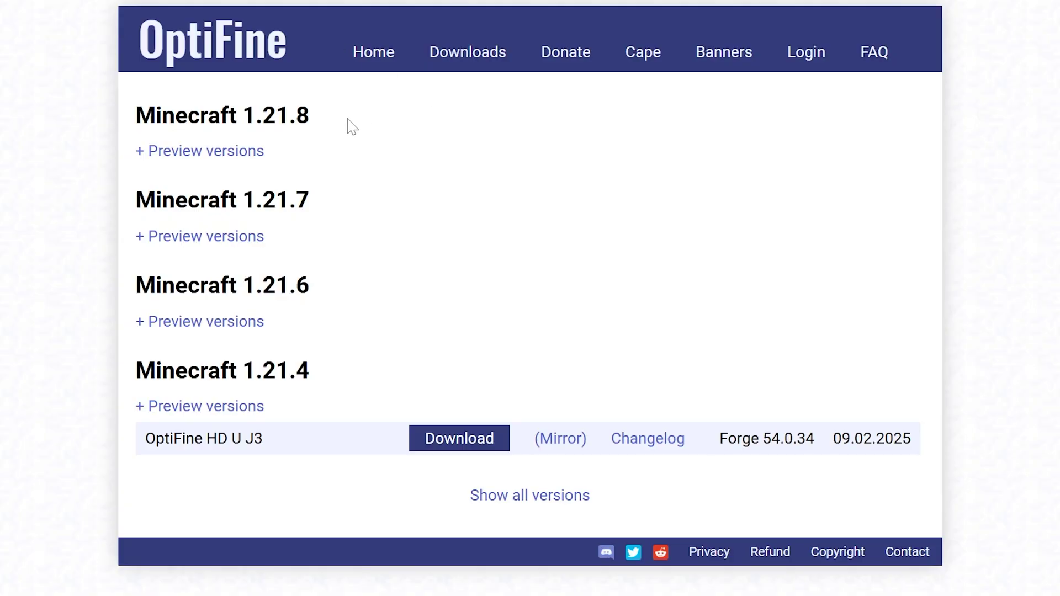
- List the preview versions for Minecraft 1.21.8 and download OptiFine HD U J6 pre8 from its mirror
{"action": "left_click", "coordinate": [183, 151]}
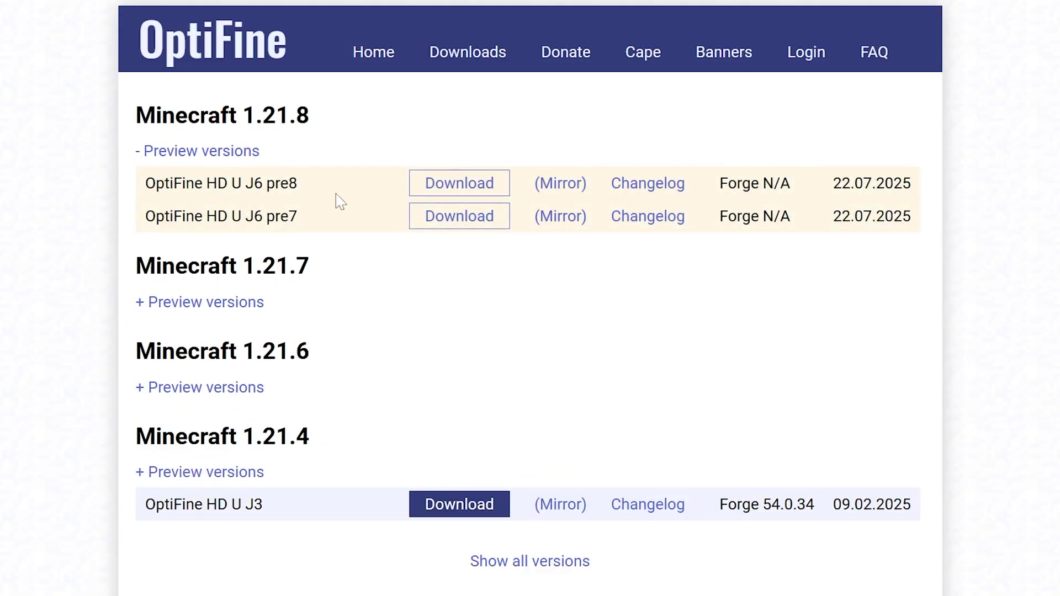
{"action": "left_click_drag", "start_coordinate": [341, 201], "coordinate": [130, 201]}
{"action": "left_click", "coordinate": [122, 204]}
{"action": "left_click_drag", "start_coordinate": [200, 116], "coordinate": [185, 156]}
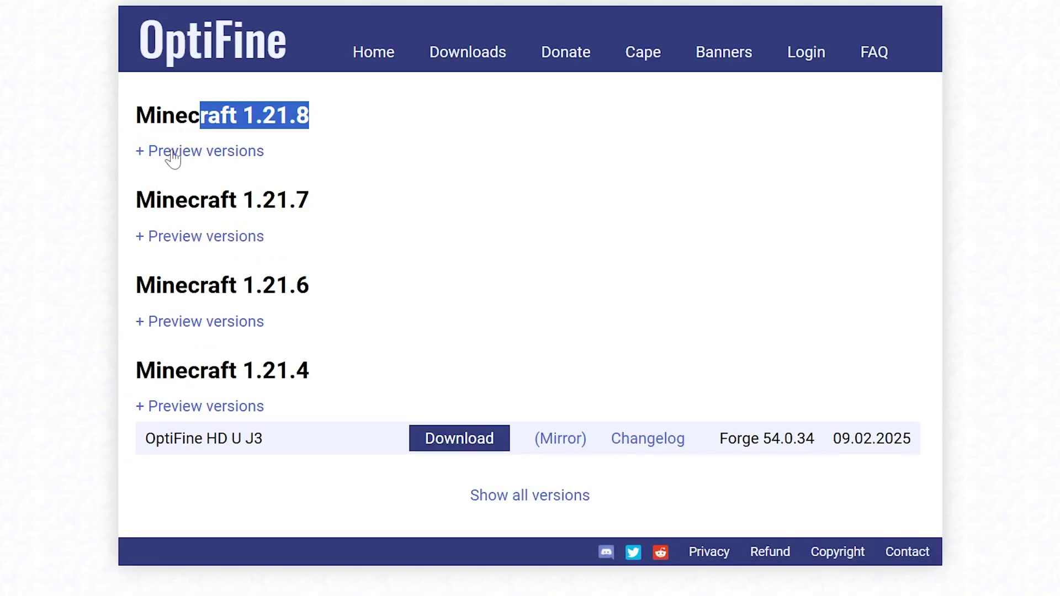
{"action": "left_click", "coordinate": [242, 166]}
{"action": "left_click_drag", "start_coordinate": [313, 205], "coordinate": [138, 186]}
{"action": "left_click", "coordinate": [297, 212]}
{"action": "left_click", "coordinate": [570, 185]}
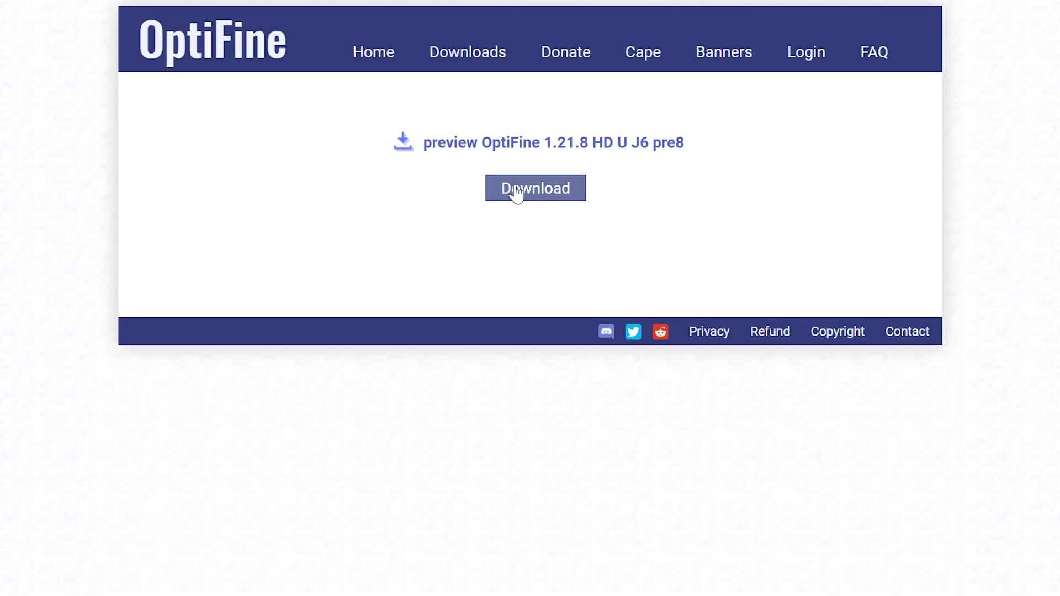
{"action": "left_click", "coordinate": [516, 191]}
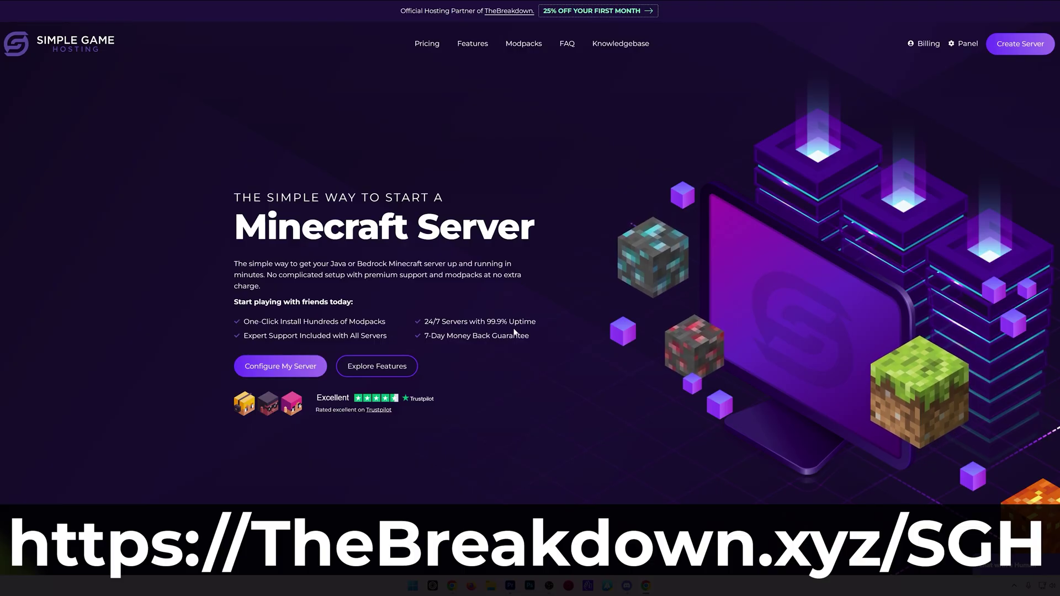
- Look through the Simple Game Hosting site, its modpack installer sources and its server location map
{"action": "scroll", "coordinate": [382, 339], "scroll_direction": "down", "scroll_amount": 6}
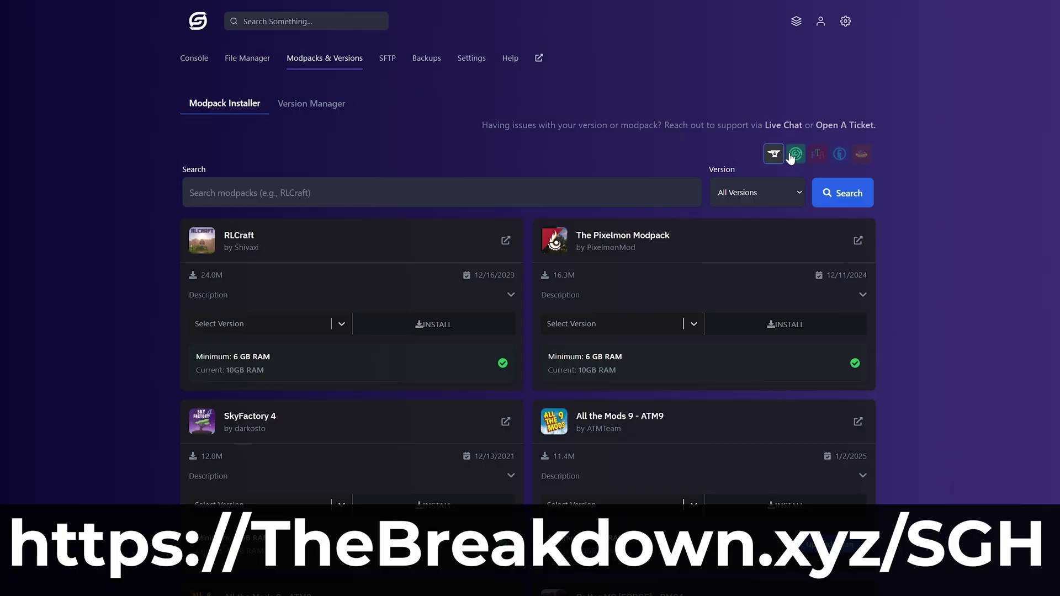
{"action": "left_click", "coordinate": [793, 156]}
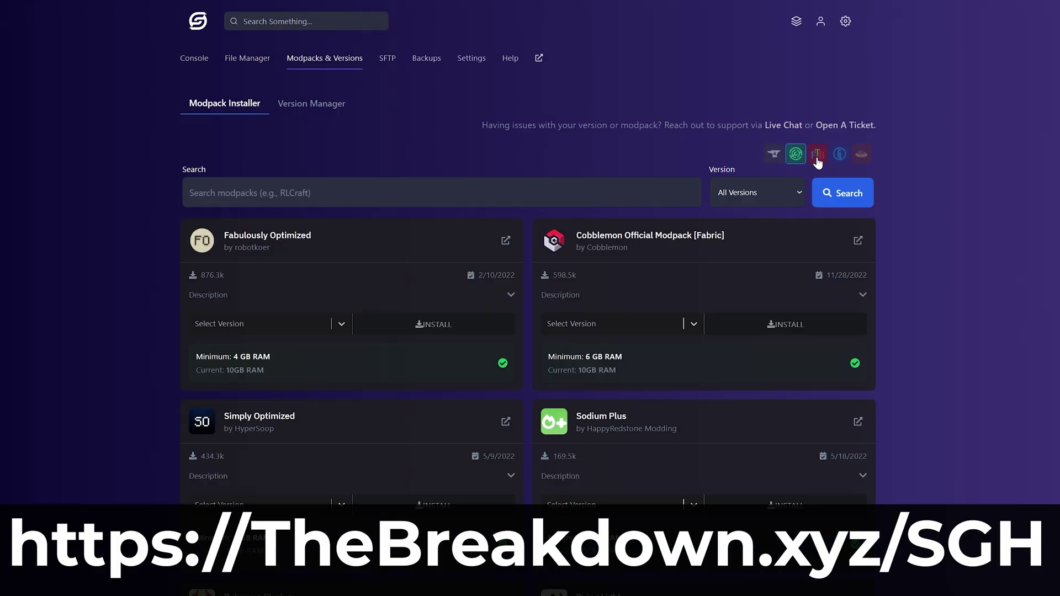
{"action": "left_click", "coordinate": [818, 159]}
{"action": "left_click", "coordinate": [839, 157]}
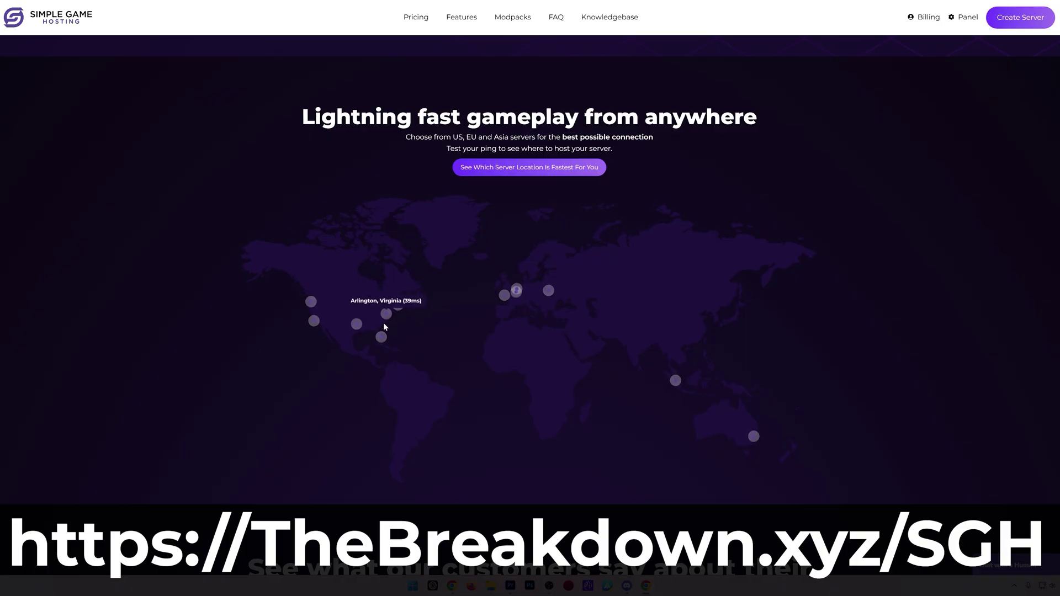
{"action": "mouse_move", "coordinate": [381, 338]}
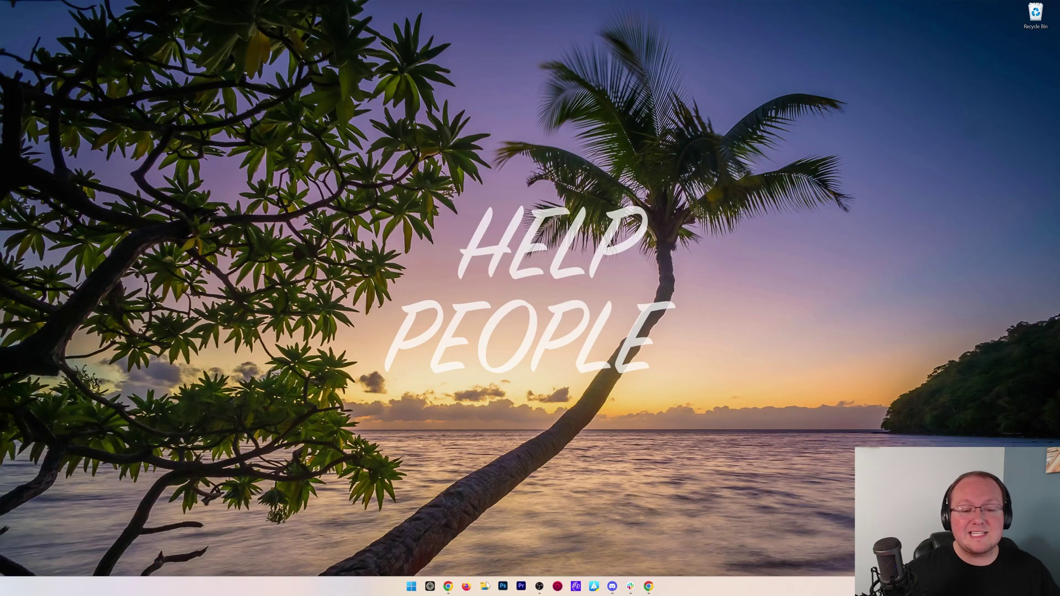
- Open the Downloads folder in File Explorer and try to open preview_OptiFine_1.21.8_HD_U_J6_pre8.jar with Java(TM) Platform SE binary
{"action": "left_click", "coordinate": [485, 586]}
{"action": "left_click", "coordinate": [145, 242]}
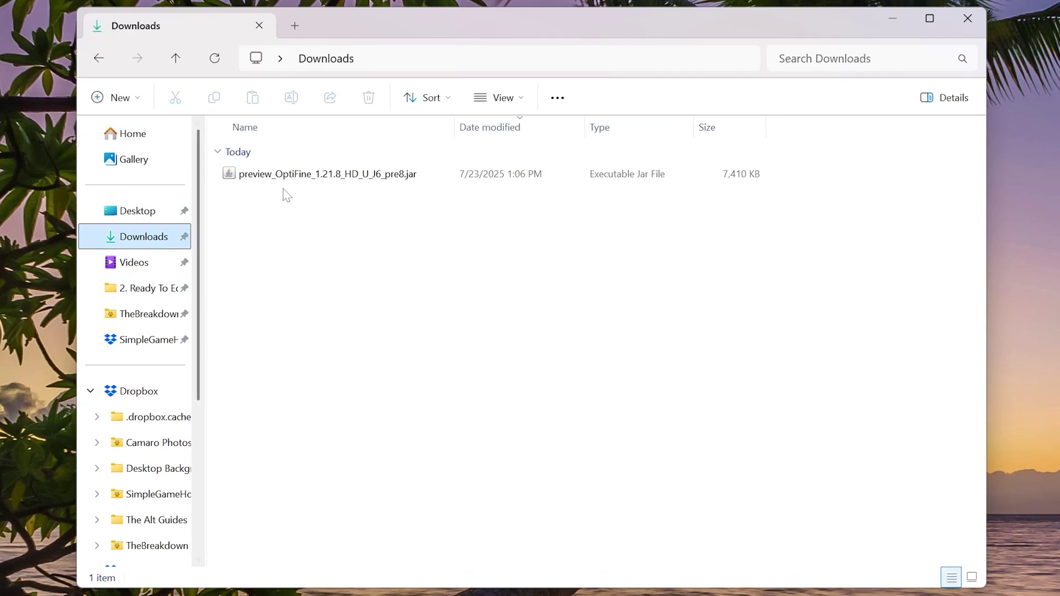
{"action": "right_click", "coordinate": [350, 178]}
{"action": "mouse_move", "coordinate": [588, 270]}
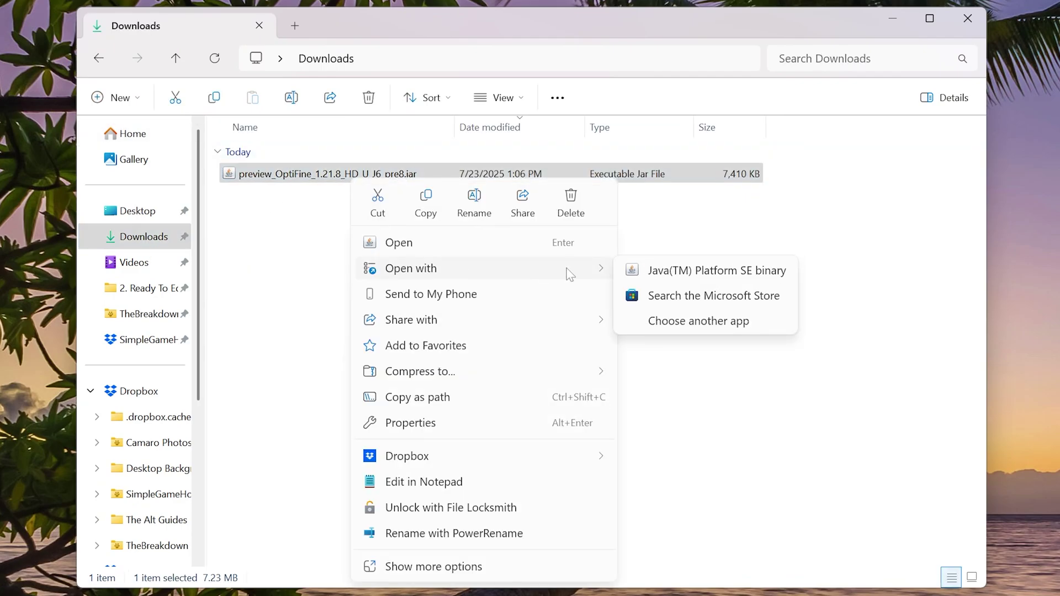
{"action": "left_click", "coordinate": [711, 279]}
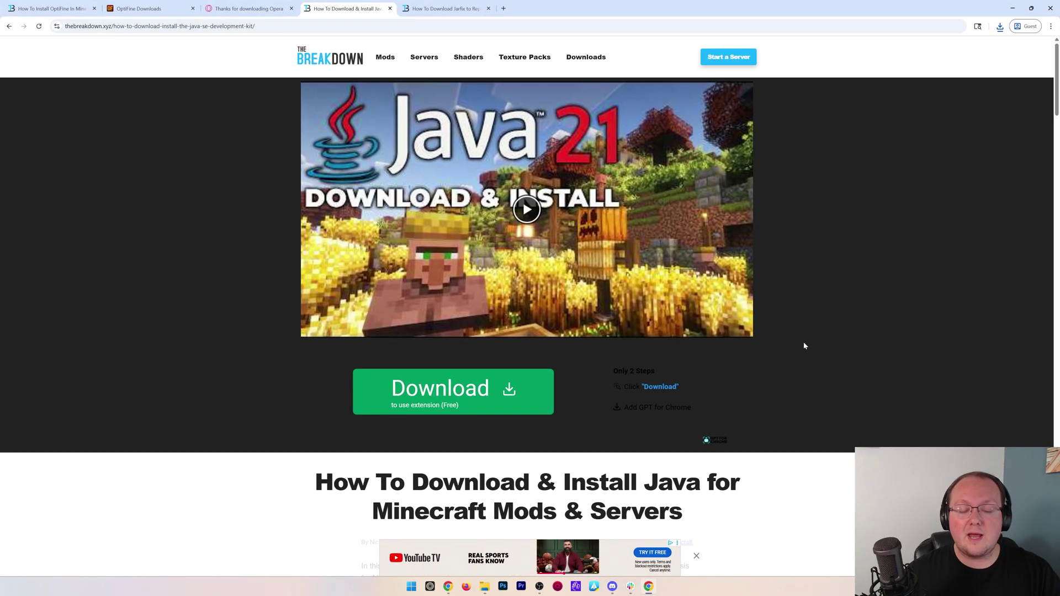
- Switch to Chrome and review the guides on installing Java and on repairing .jar files with Jarfix
{"action": "scroll", "coordinate": [781, 335], "scroll_direction": "down", "scroll_amount": 8}
{"action": "scroll", "coordinate": [779, 320], "scroll_direction": "up", "scroll_amount": 3}
{"action": "left_click_drag", "start_coordinate": [372, 210], "coordinate": [584, 212]}
{"action": "left_click", "coordinate": [593, 265]}
{"action": "scroll", "coordinate": [595, 286], "scroll_direction": "up", "scroll_amount": 5}
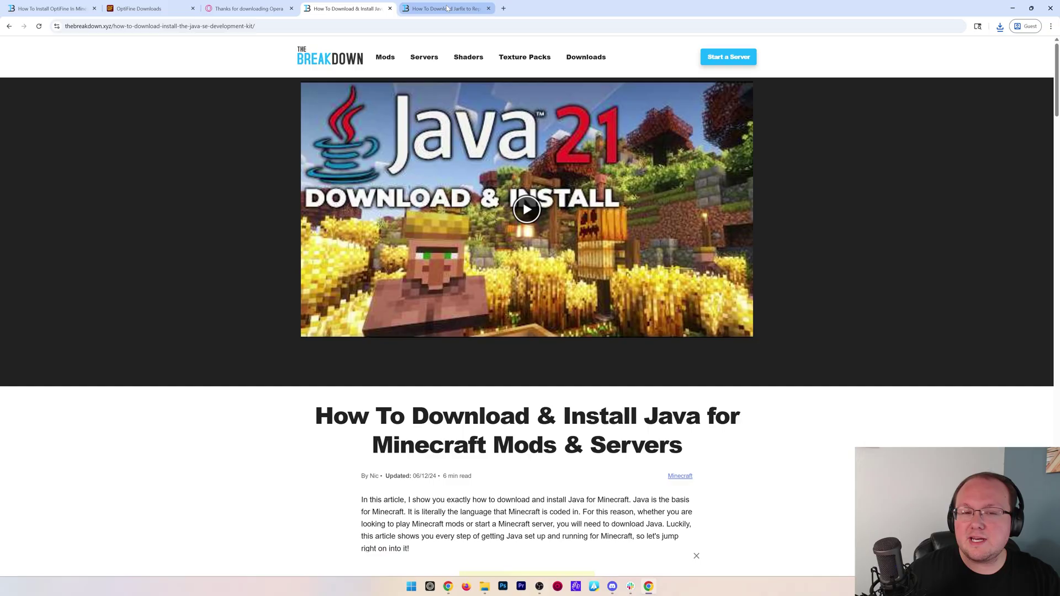
{"action": "left_click", "coordinate": [446, 8]}
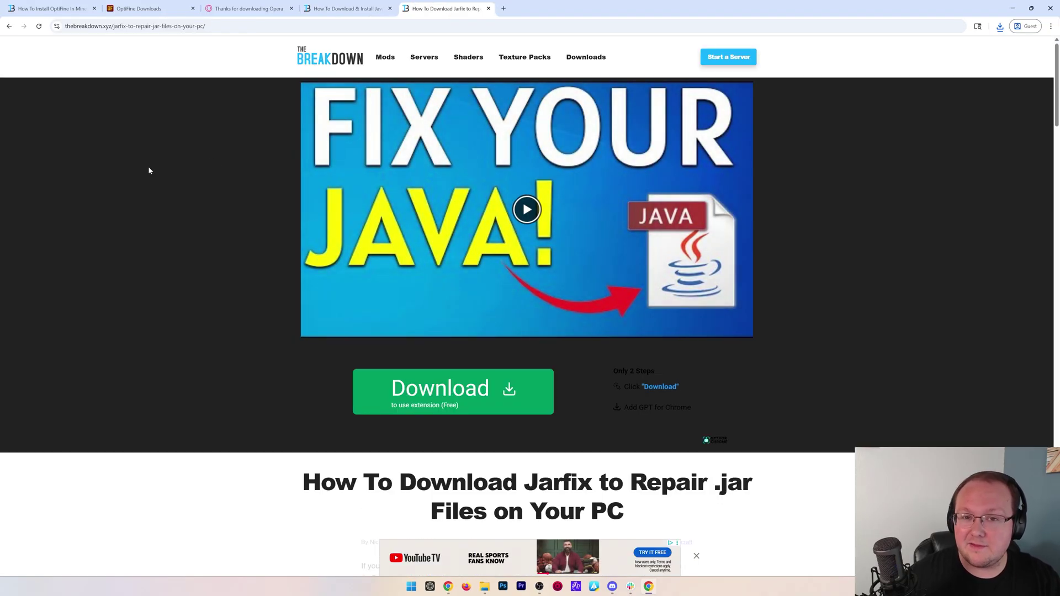
{"action": "left_click", "coordinate": [378, 11]}
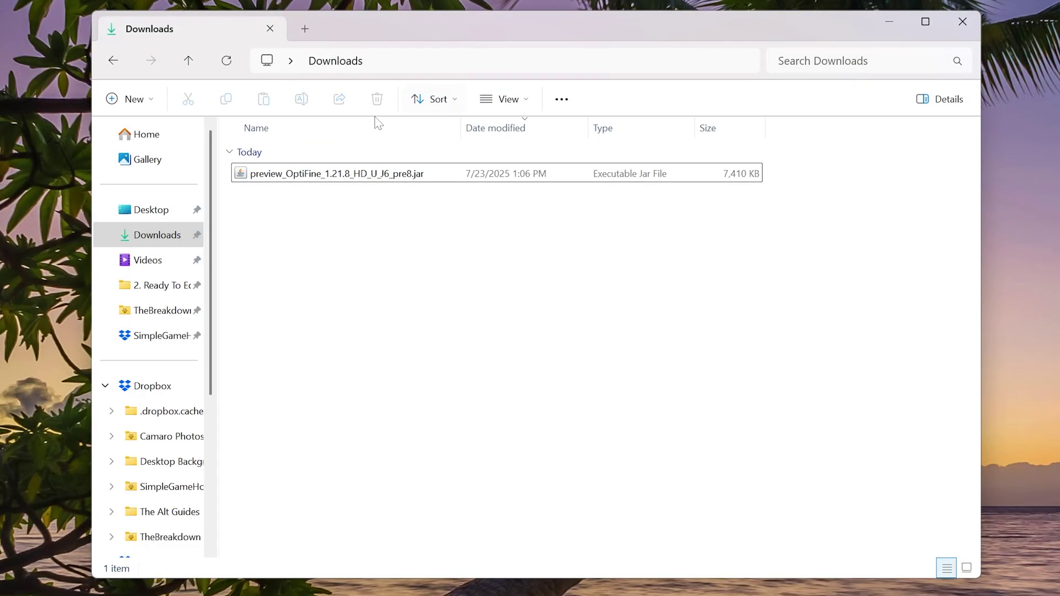
- Run the OptiFine jar in Downloads with Java, install OptiFine to the .minecraft folder, and close File Explorer
{"action": "left_click", "coordinate": [280, 177]}
{"action": "right_click", "coordinate": [283, 186]}
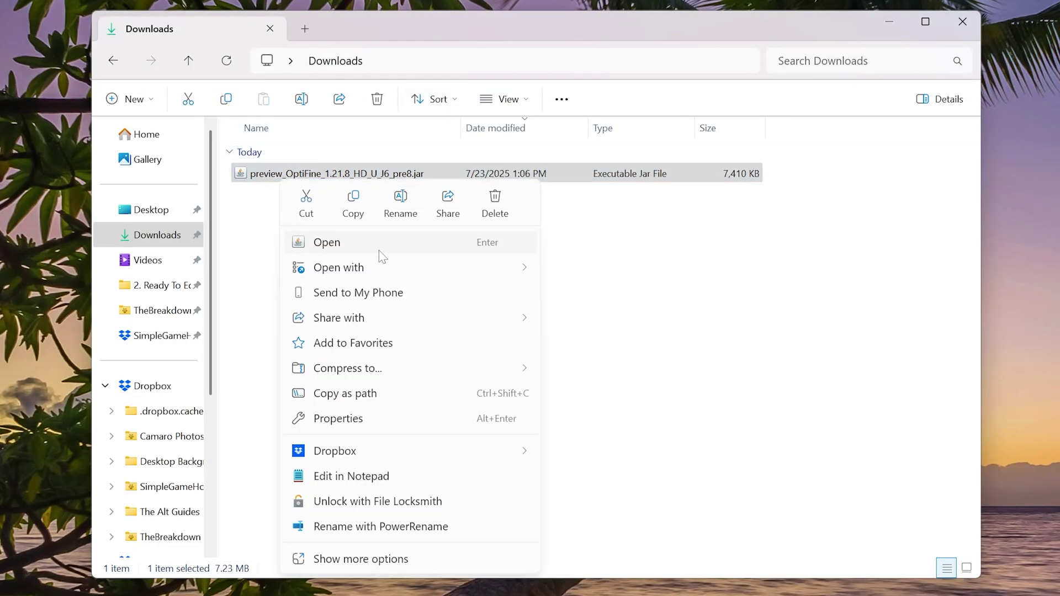
{"action": "mouse_move", "coordinate": [386, 267]}
{"action": "left_click", "coordinate": [618, 267]}
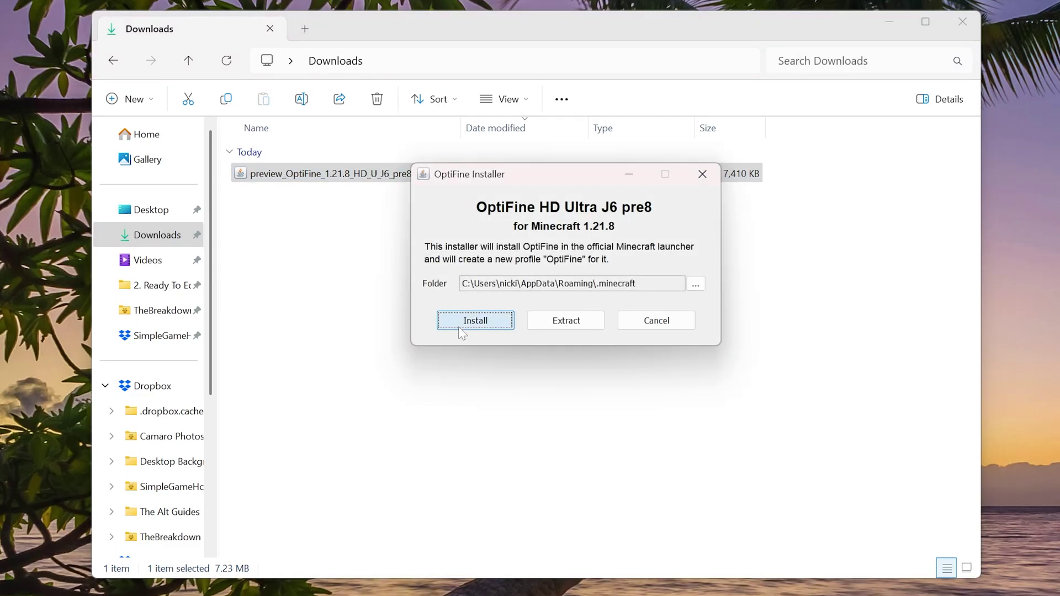
{"action": "key", "text": "Return"}
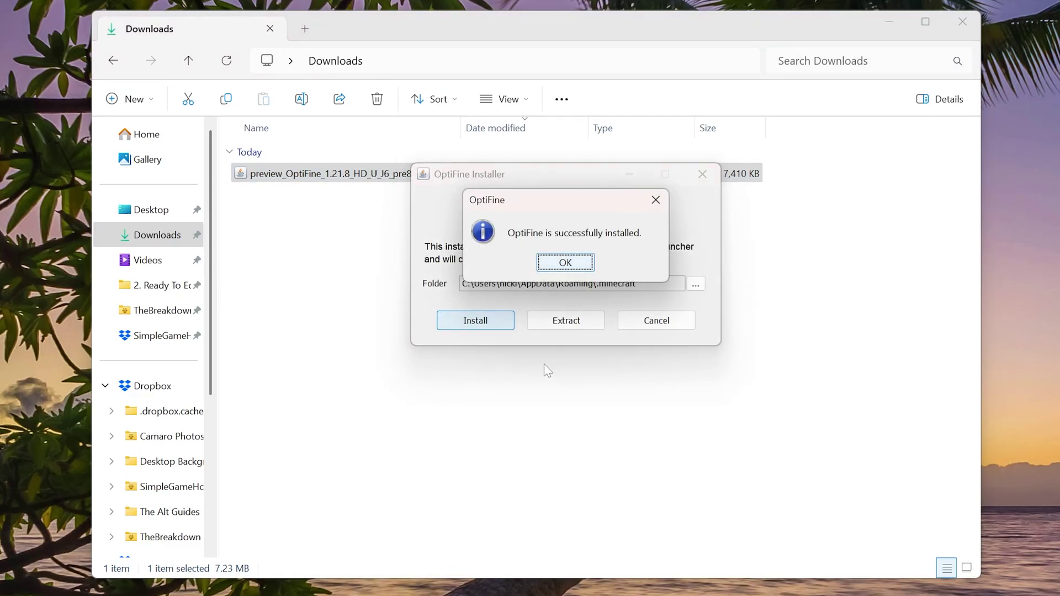
{"action": "left_click", "coordinate": [565, 263]}
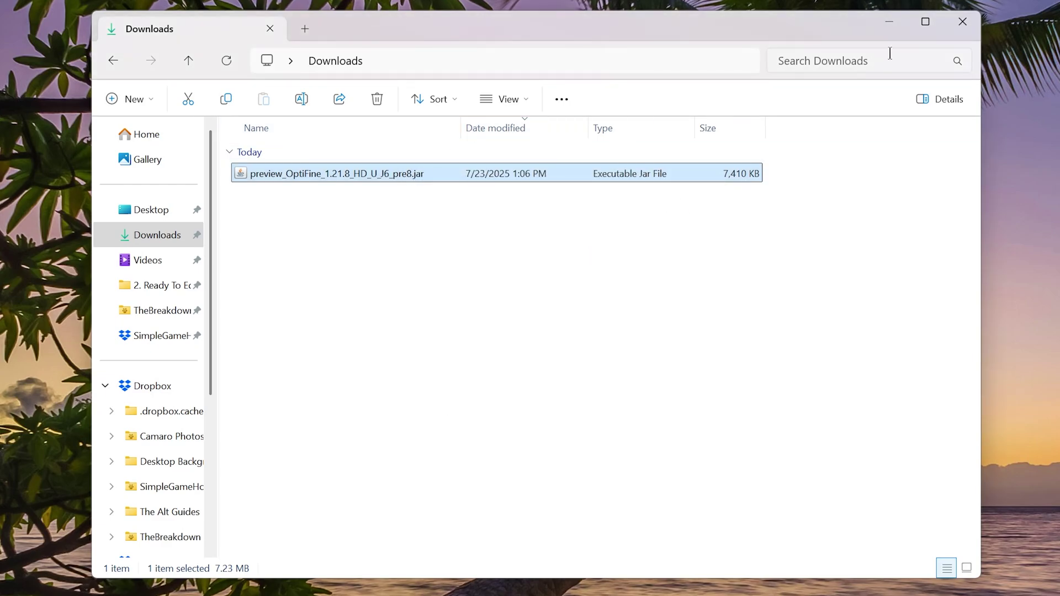
{"action": "left_click", "coordinate": [963, 22]}
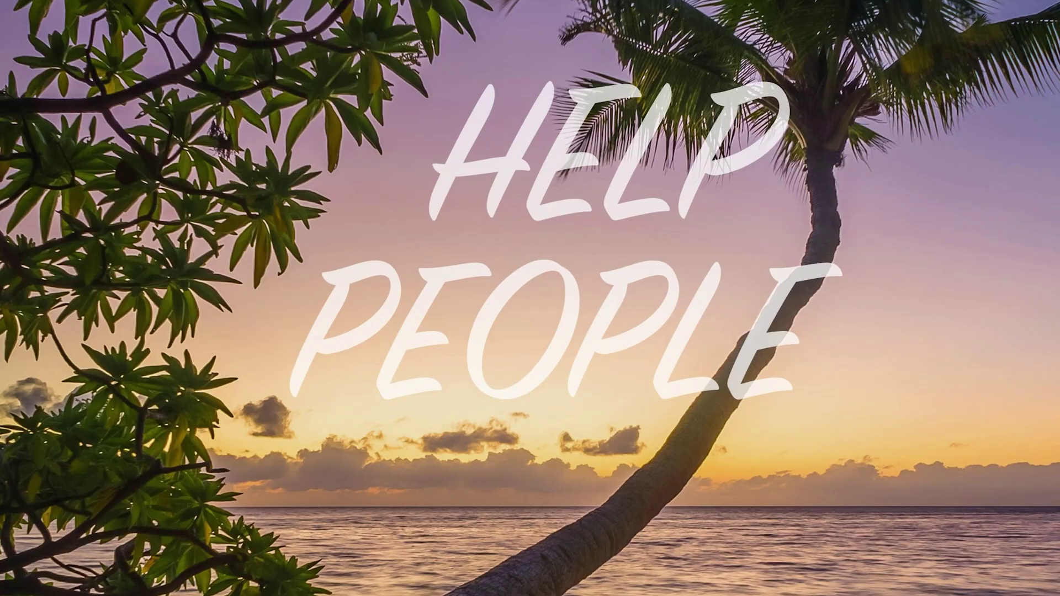
- Open the Minecraft Launcher and start the 1.21.8-OptiFine_HD_U_J6_pre8 installation, accepting the modified-game warning
{"action": "key", "text": "super"}
{"action": "left_click", "coordinate": [615, 439]}
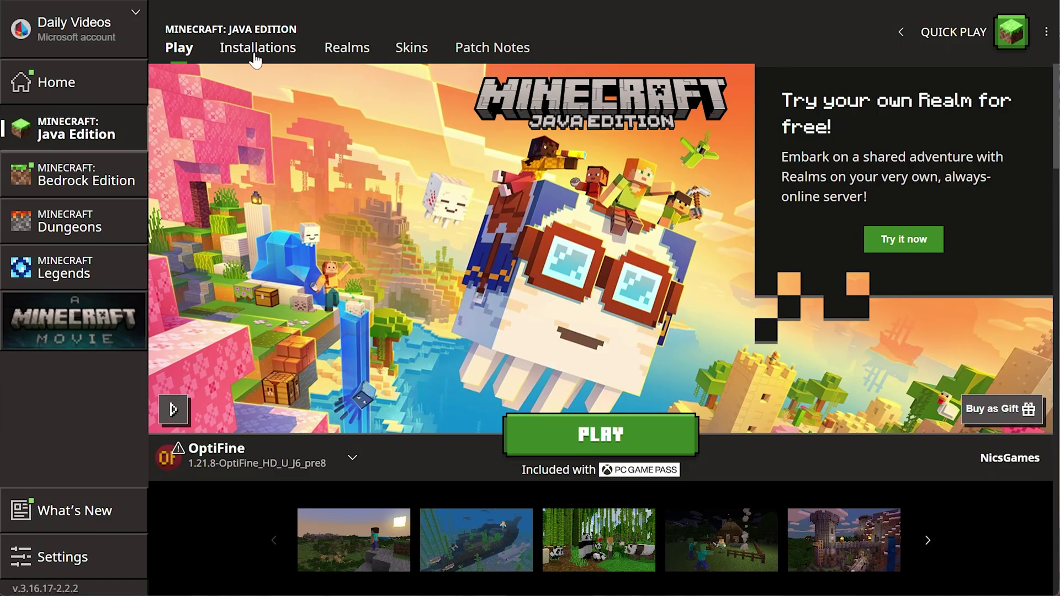
{"action": "left_click", "coordinate": [255, 55]}
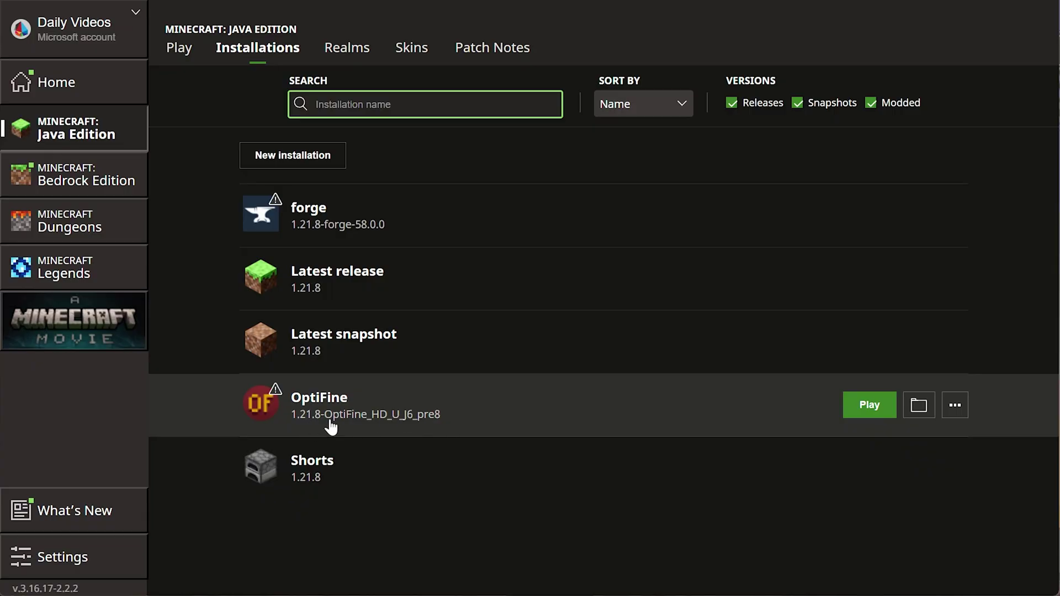
{"action": "left_click", "coordinate": [866, 406]}
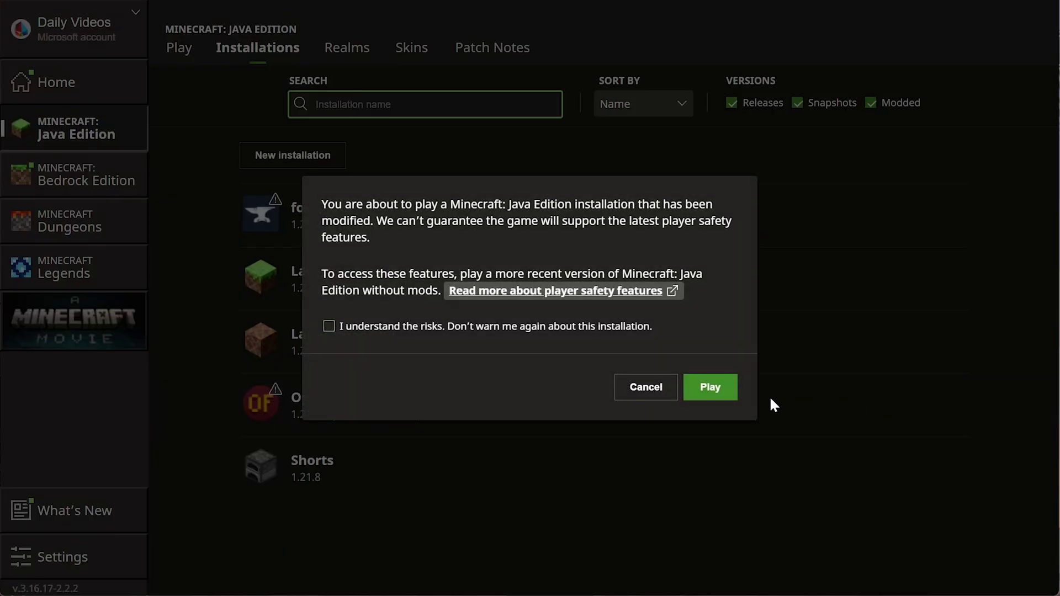
{"action": "left_click", "coordinate": [710, 387]}
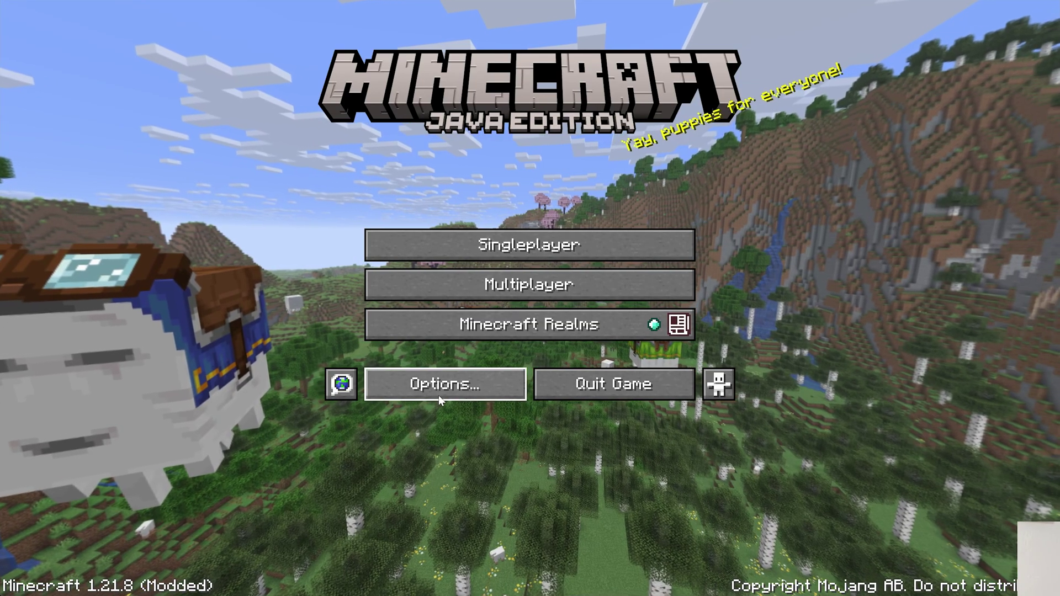
- Open the game's video settings and set the shader pack to OFF
{"action": "left_click", "coordinate": [439, 393]}
{"action": "left_click", "coordinate": [408, 210]}
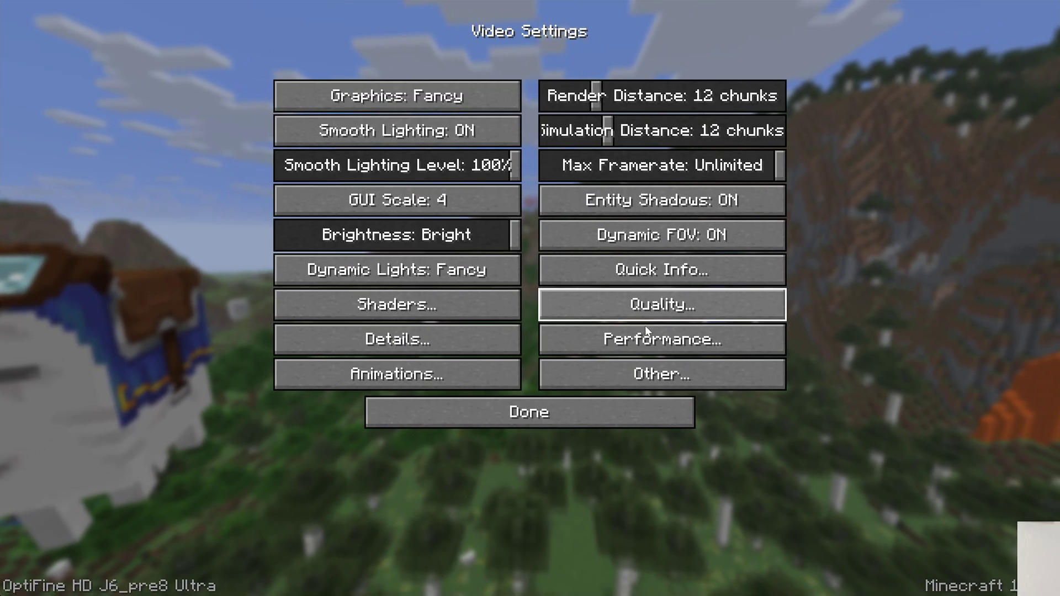
{"action": "left_click", "coordinate": [435, 337]}
{"action": "left_click", "coordinate": [670, 402]}
{"action": "left_click", "coordinate": [422, 305]}
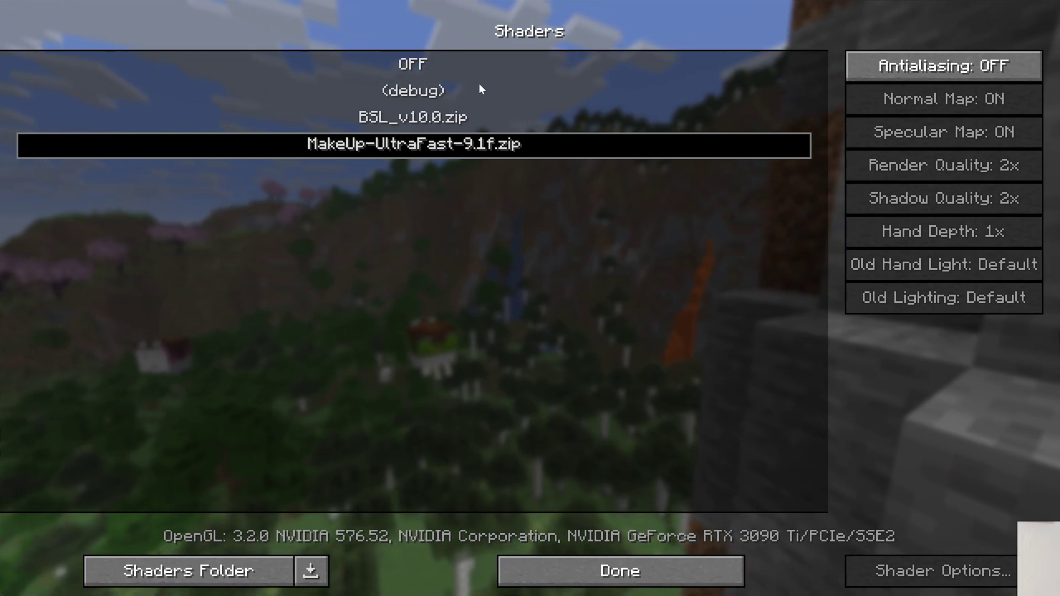
{"action": "left_click", "coordinate": [439, 66]}
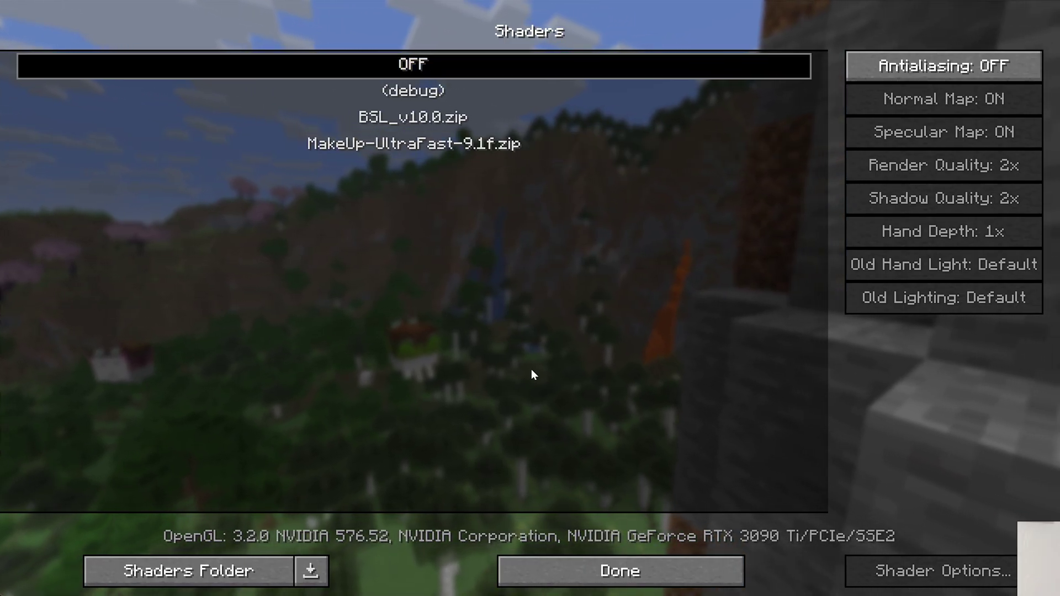
{"action": "left_click", "coordinate": [614, 582]}
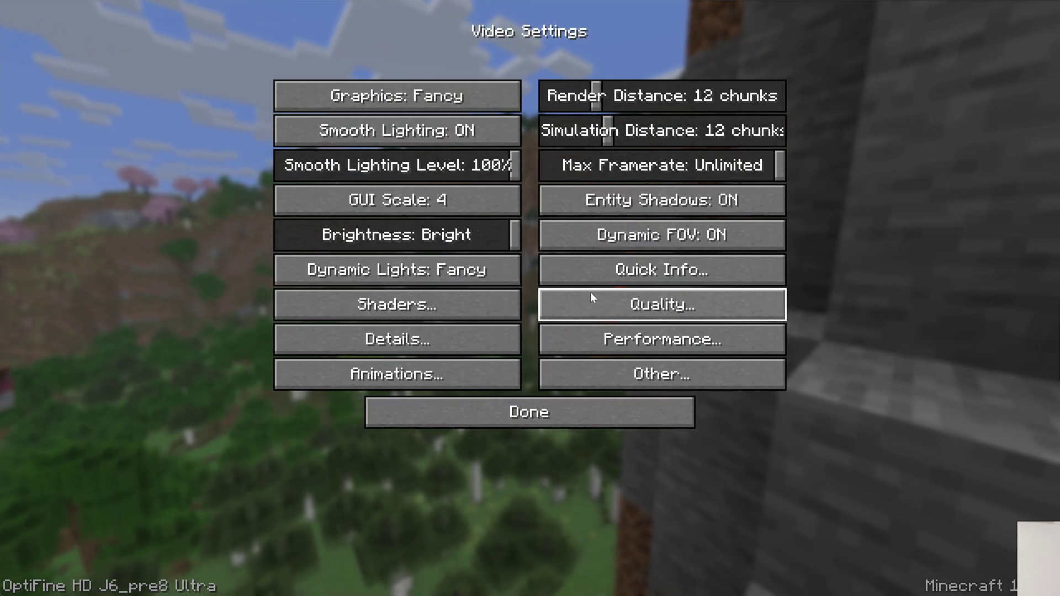
- Look over OptiFine's Performance Settings and return to the title screen
{"action": "left_click", "coordinate": [606, 338]}
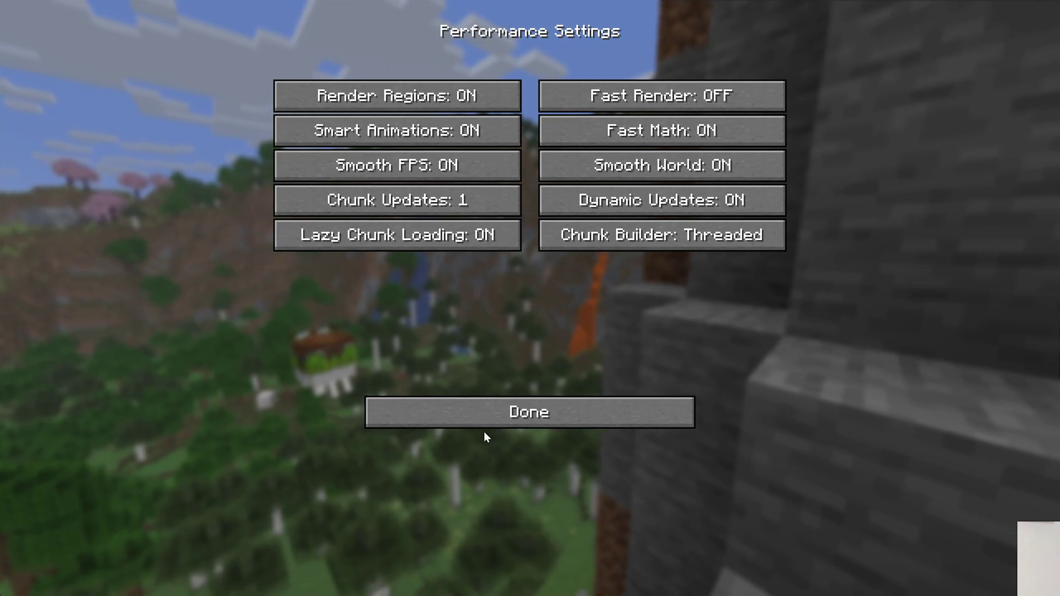
{"action": "left_click", "coordinate": [485, 409]}
{"action": "left_click", "coordinate": [513, 412]}
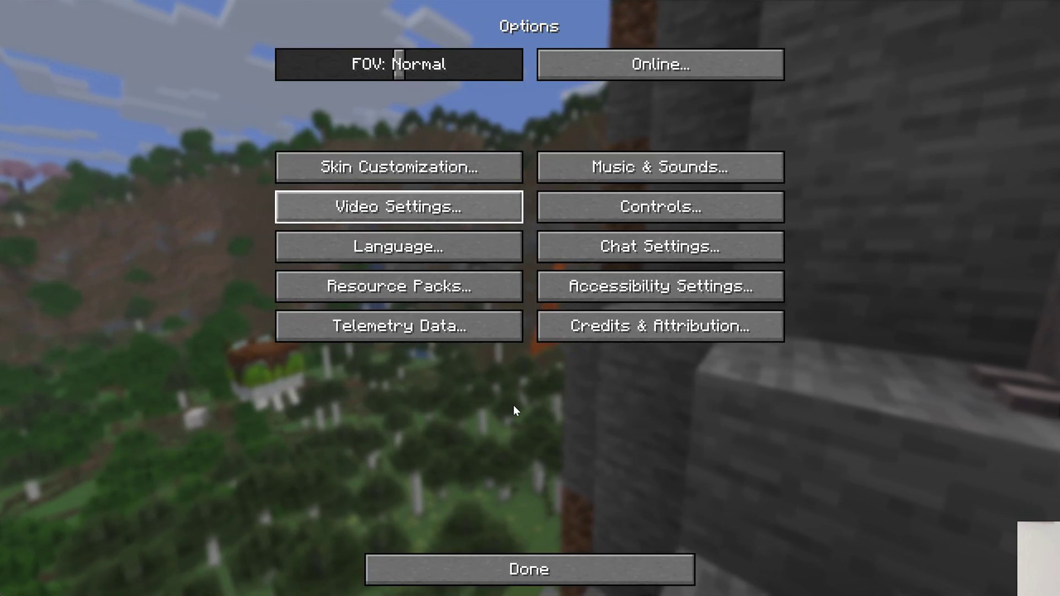
{"action": "left_click", "coordinate": [568, 559]}
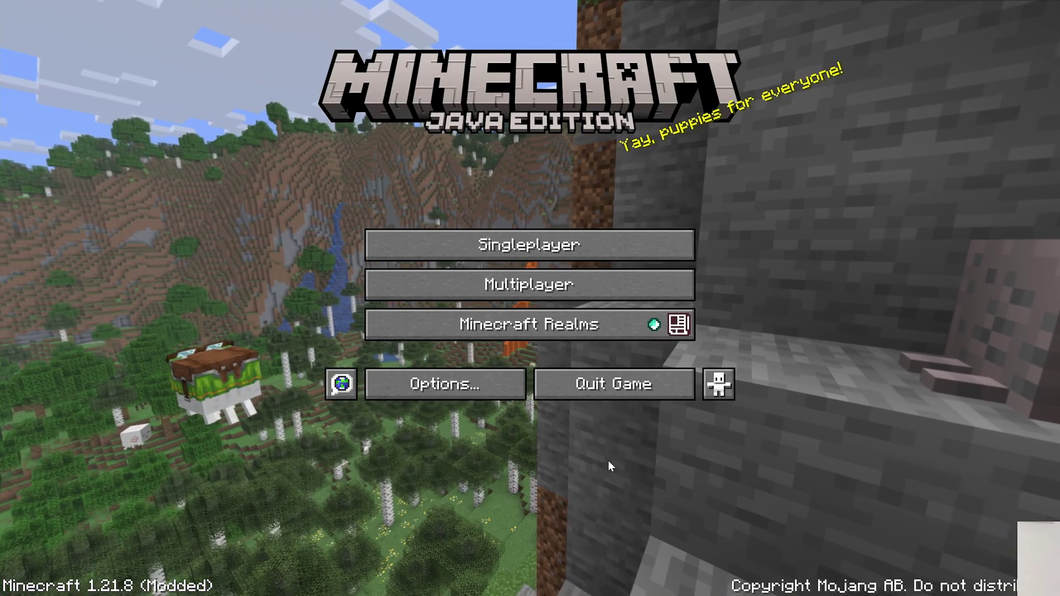